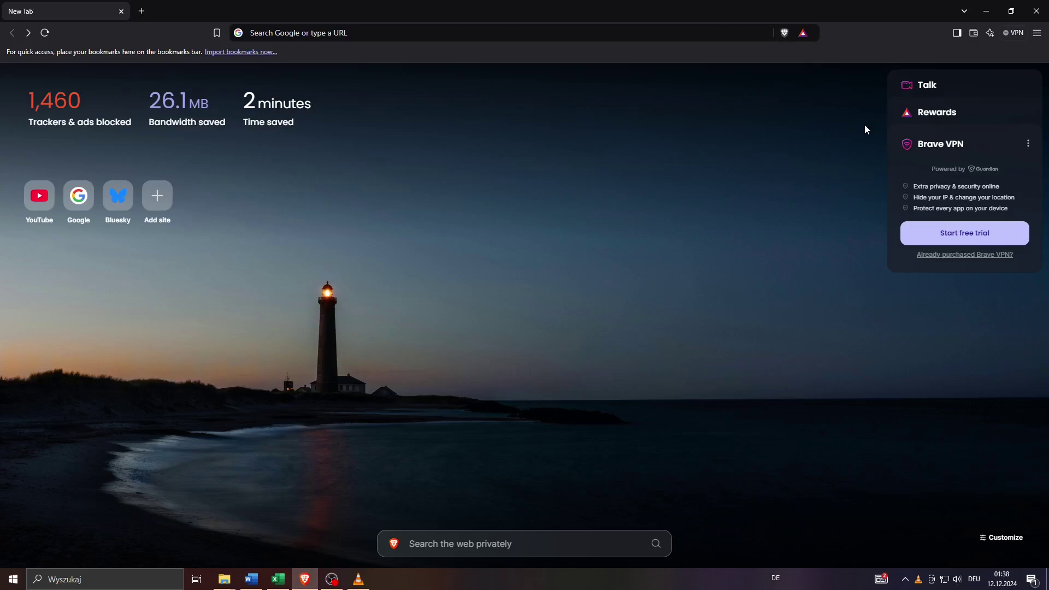
# Step: Go to the extensions page (brave://extensions) listing the Adobe Acrobat extension
pyautogui.click(1037, 32)
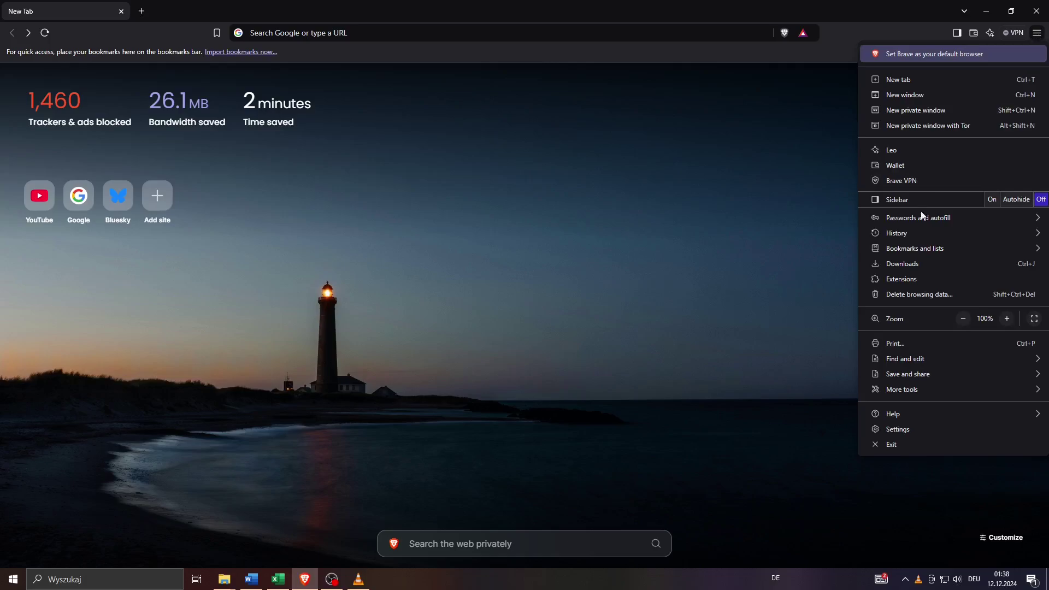
pyautogui.click(923, 277)
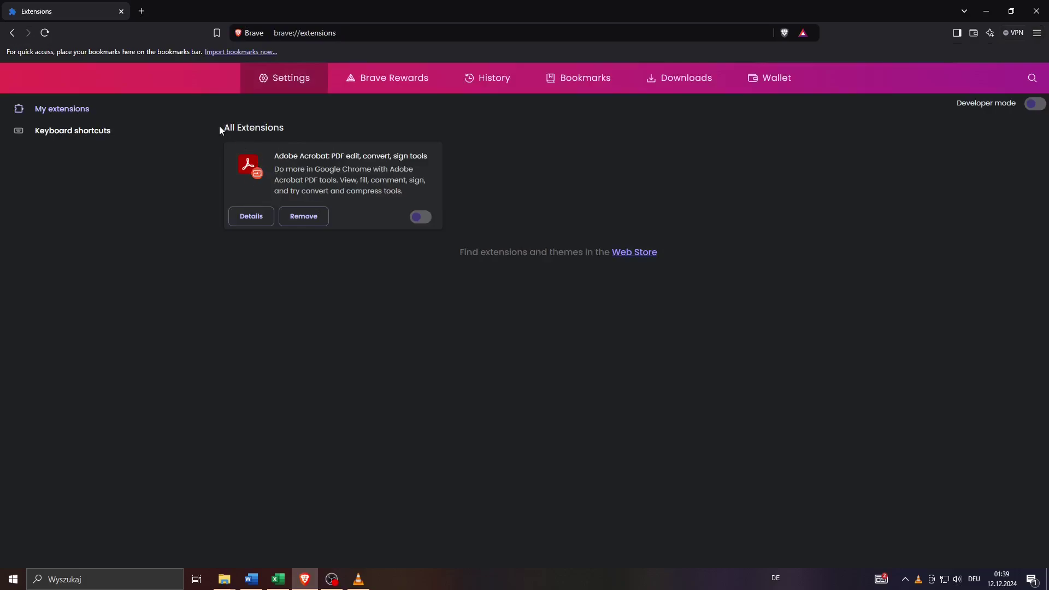
pyautogui.moveTo(220, 129)
pyautogui.mouseDown()
pyautogui.moveTo(294, 123)
pyautogui.moveTo(220, 130)
pyautogui.mouseUp()
# Step: Bring up the Delete browsing data dialog on its Advanced tab
pyautogui.click(1037, 33)
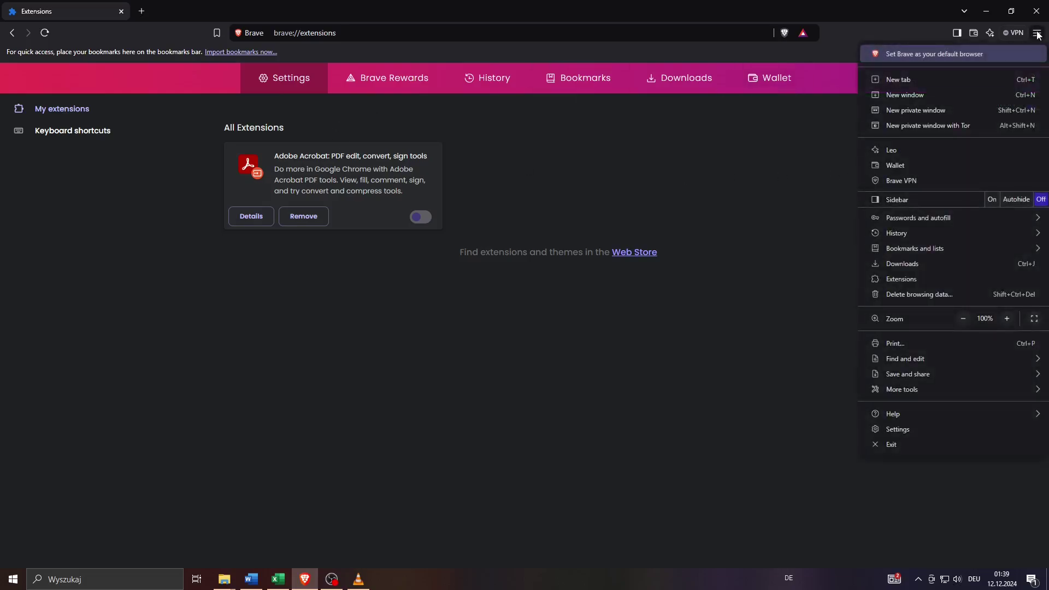
pyautogui.click(927, 294)
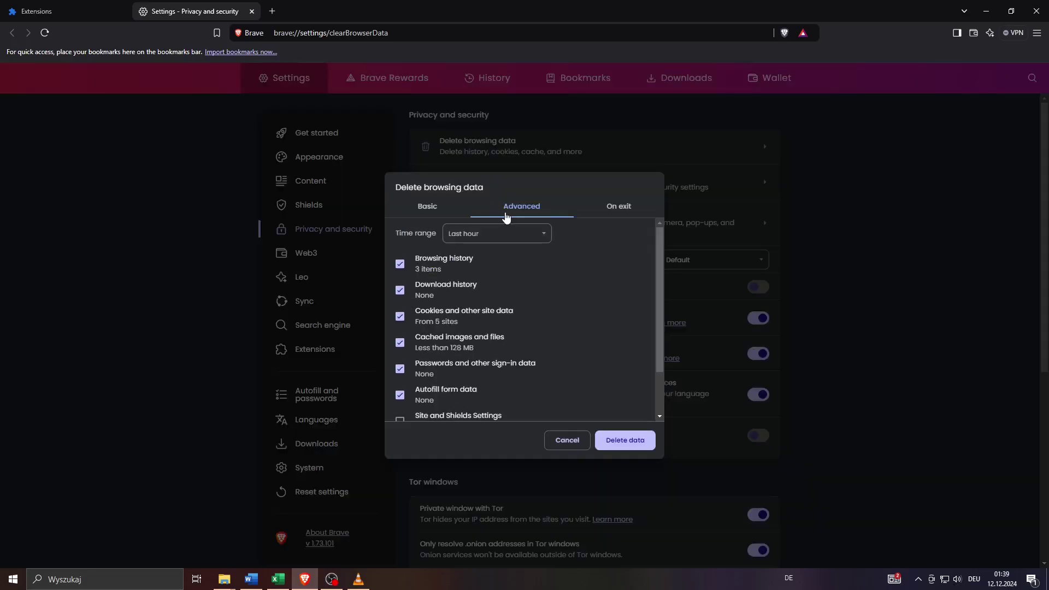
pyautogui.click(430, 209)
pyautogui.click(514, 212)
# Step: Set the time range to All time, leaving Download history and Cached images checked
pyautogui.click(541, 233)
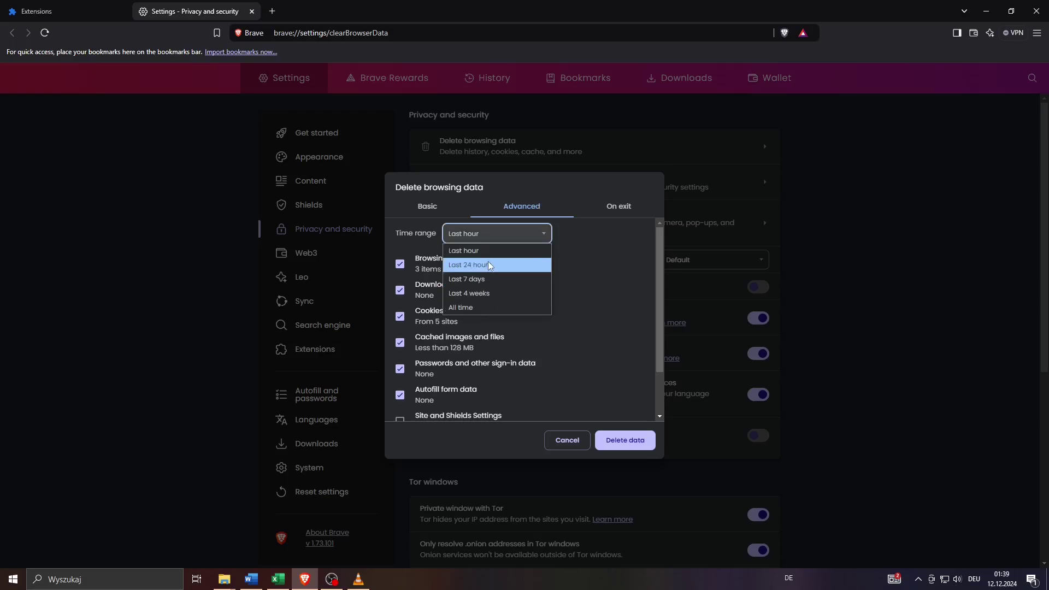
pyautogui.click(470, 309)
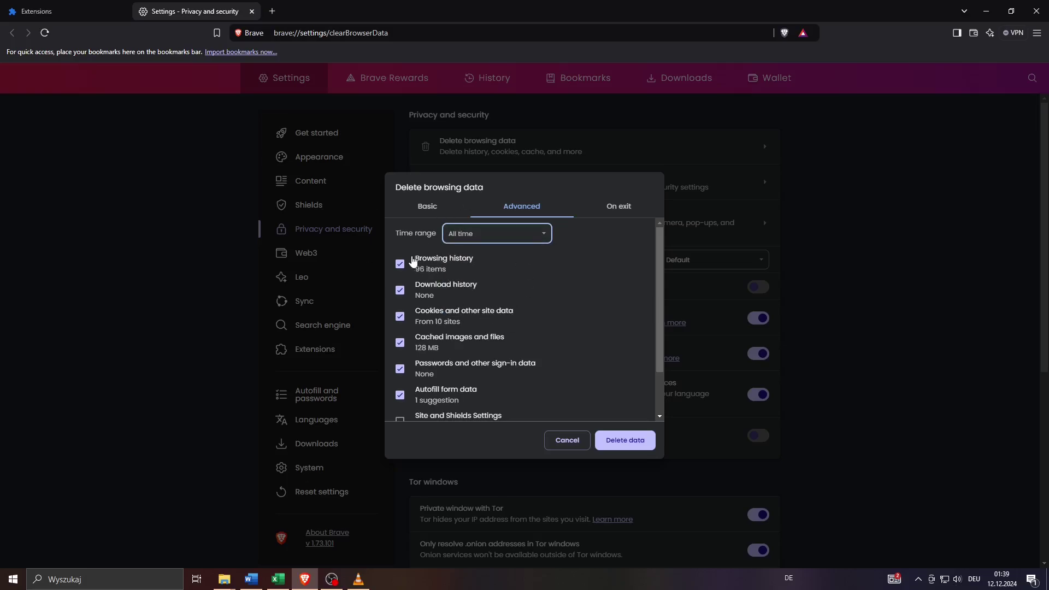
pyautogui.click(401, 290)
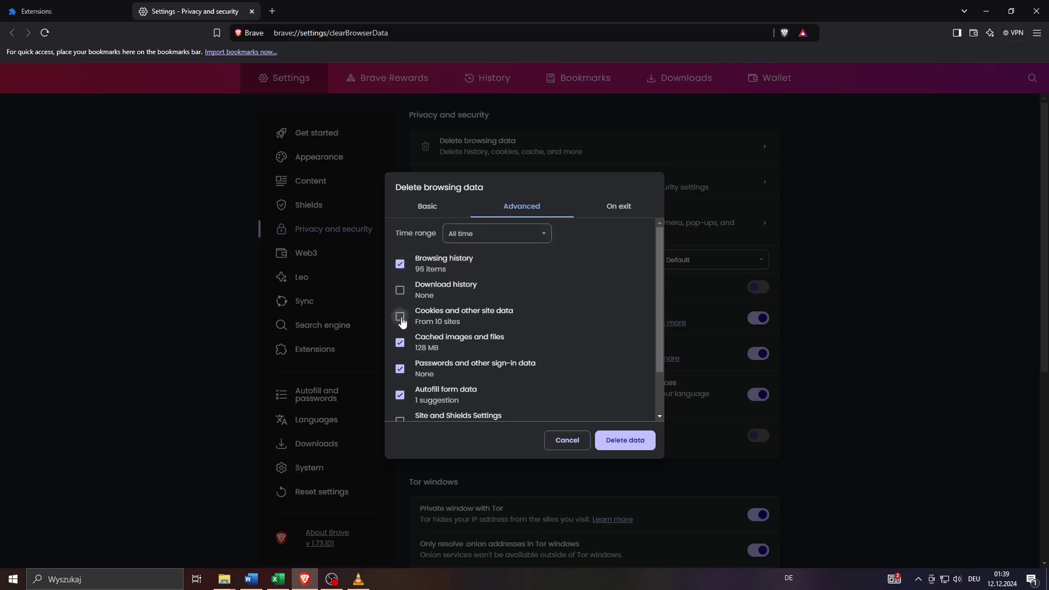
pyautogui.click(401, 343)
pyautogui.click(400, 290)
pyautogui.click(400, 342)
pyautogui.scroll(-2, 407, 334)
pyautogui.scroll(2, 418, 338)
# Step: Go to the System section of Brave settings
pyautogui.click(1037, 32)
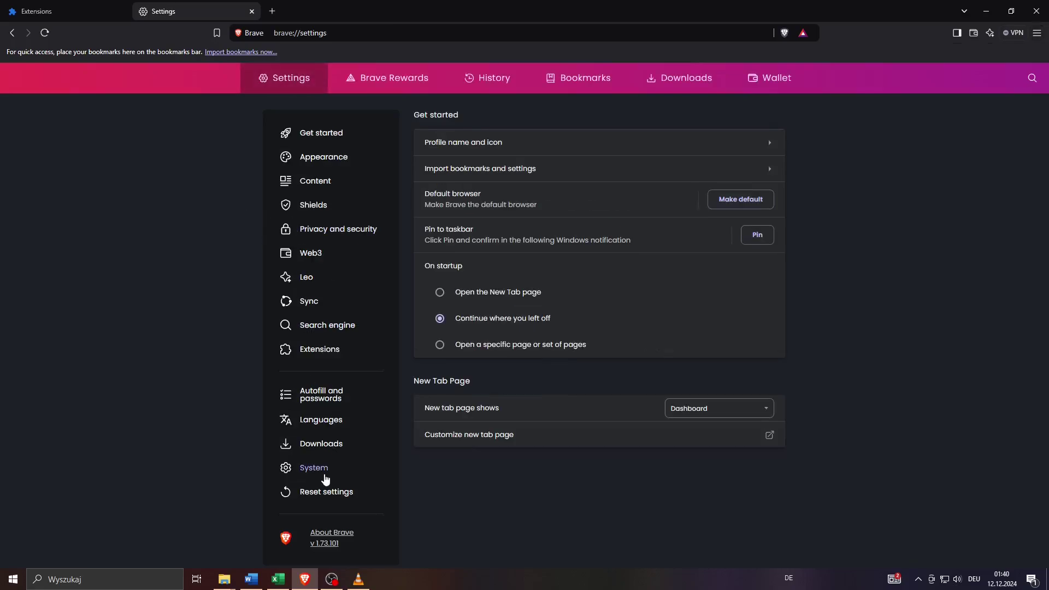
pyautogui.click(313, 469)
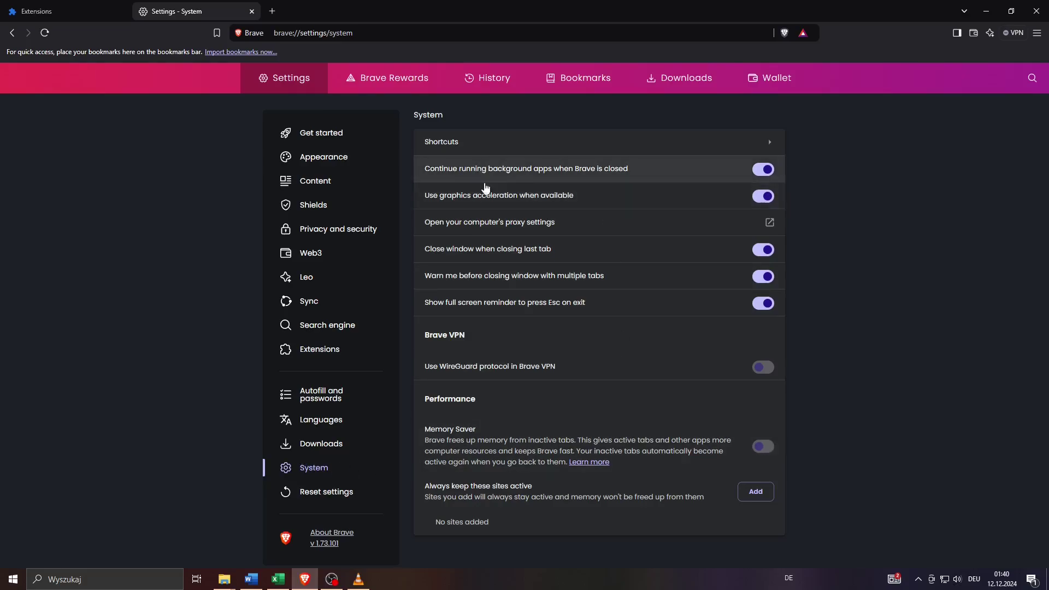
# Step: Switch off 'Use graphics acceleration' and 'Continue running background apps'
pyautogui.click(763, 196)
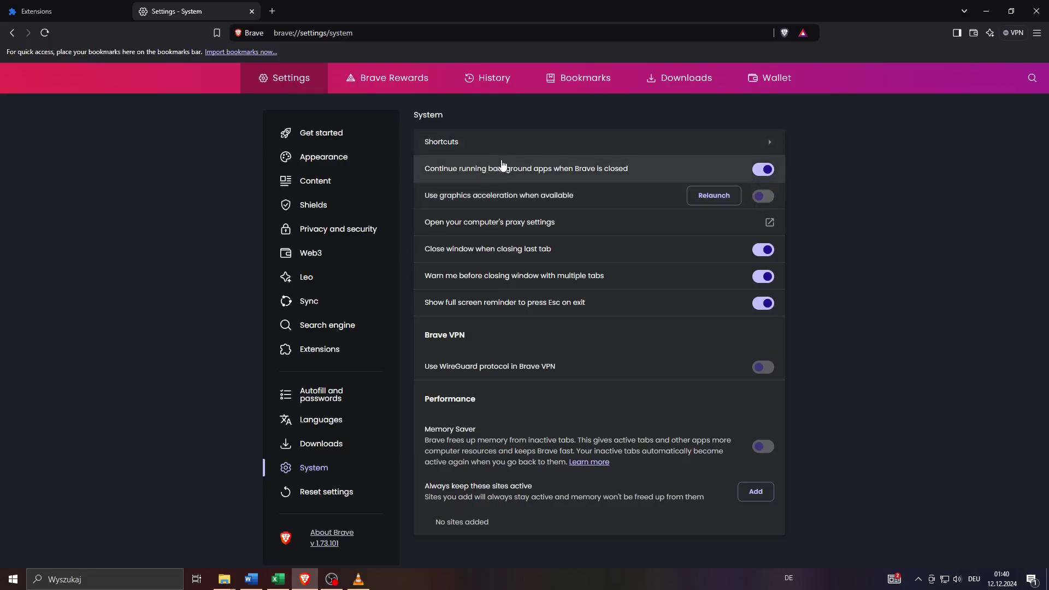
pyautogui.click(760, 170)
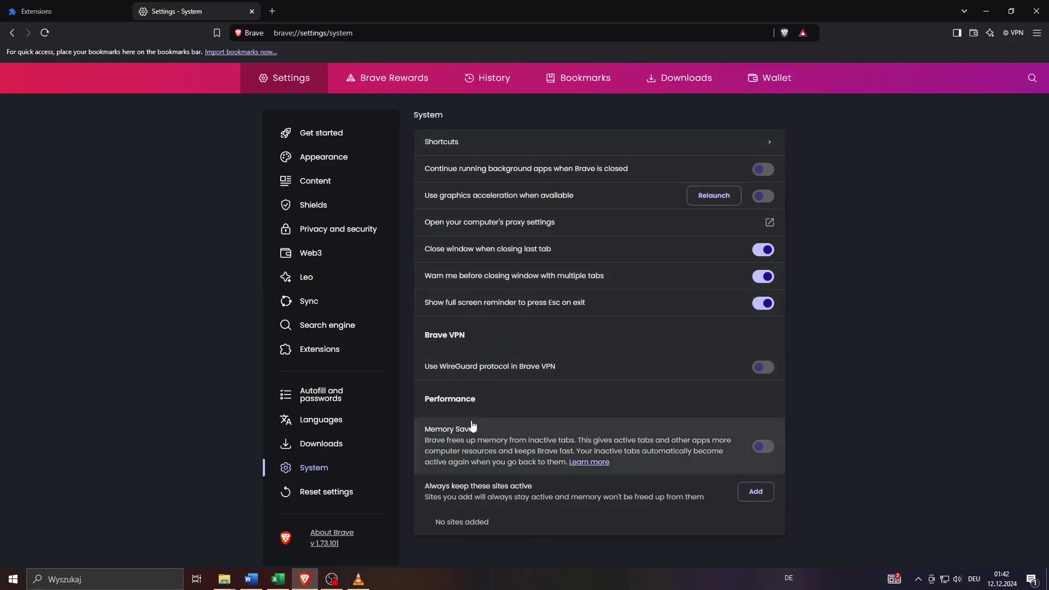
# Step: Enable the Performance section's Memory Saver and select the Balanced (recommended) level
pyautogui.moveTo(427, 400); pyautogui.dragTo(475, 445)
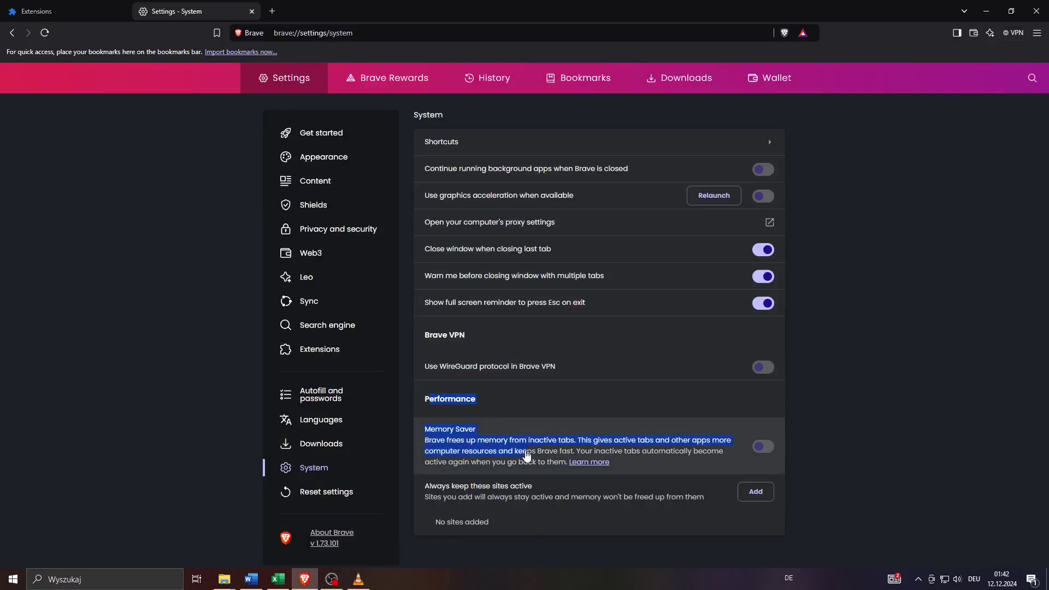
pyautogui.click(464, 433)
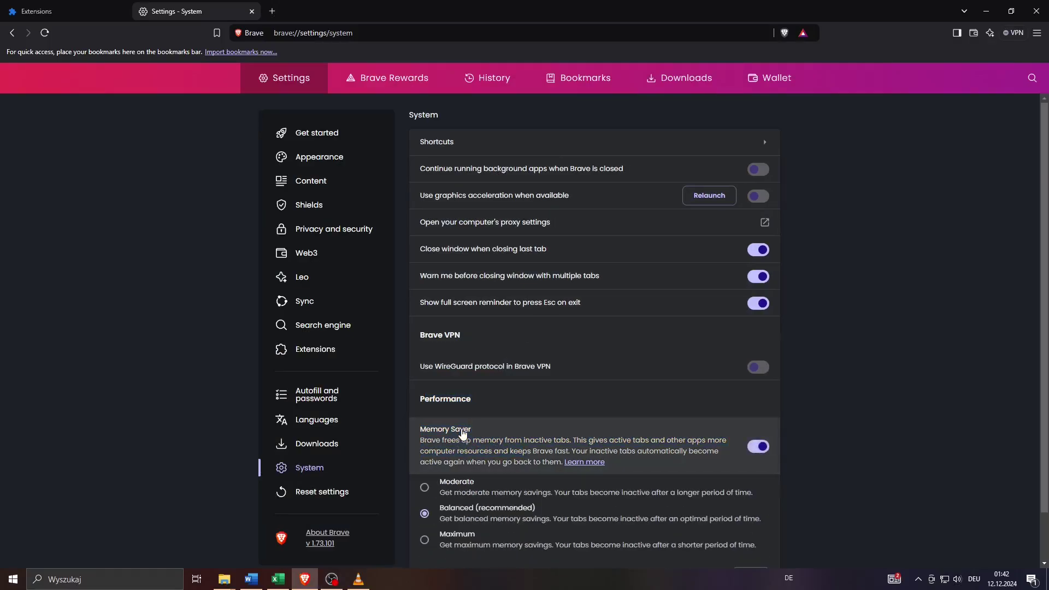
pyautogui.scroll(-1, 699, 444)
pyautogui.click(758, 394)
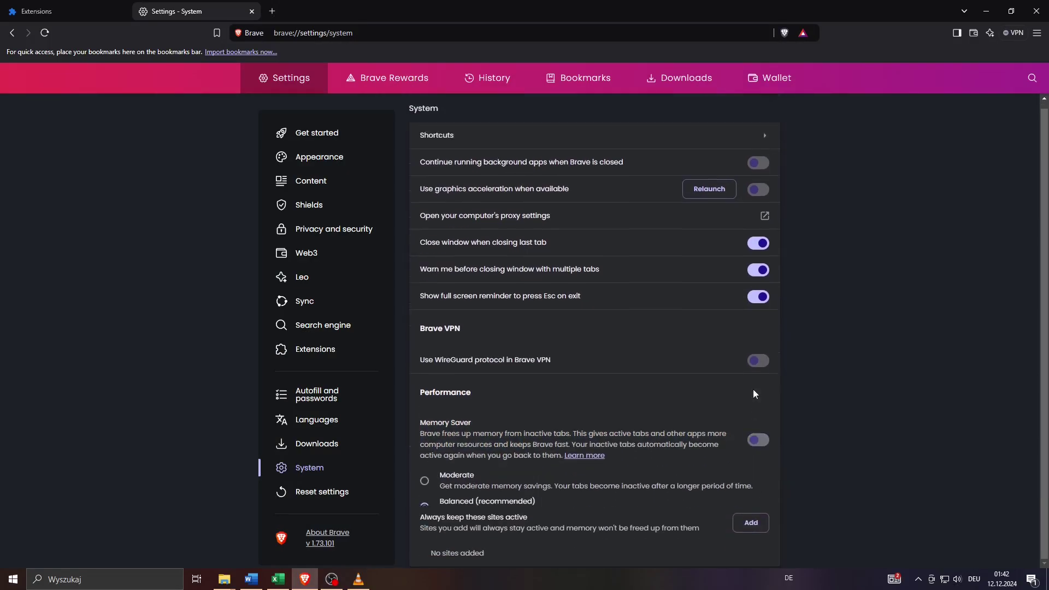
pyautogui.click(762, 444)
pyautogui.scroll(-1, 762, 446)
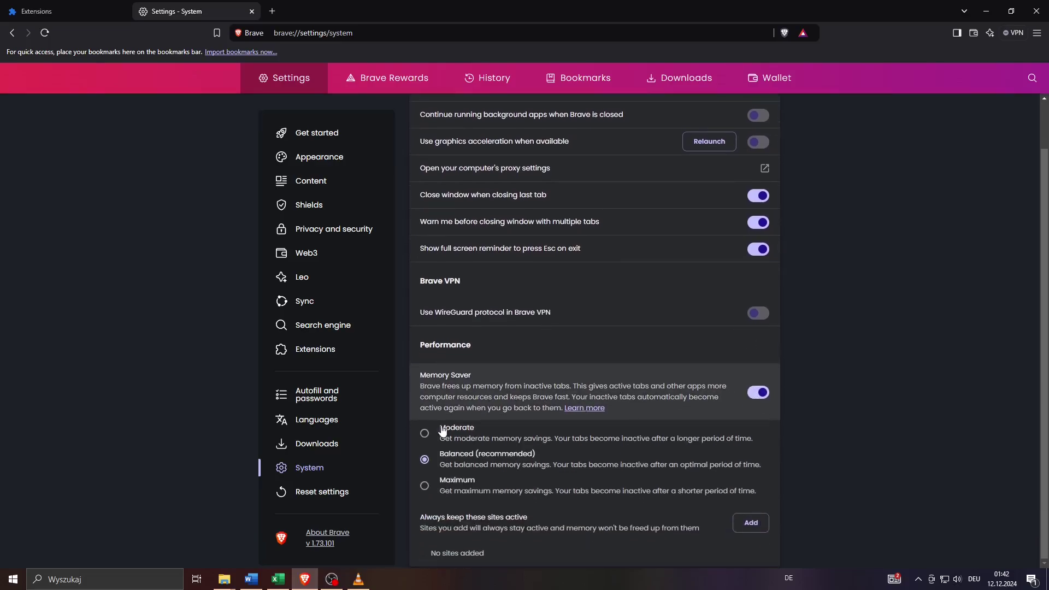
pyautogui.click(469, 490)
pyautogui.click(466, 461)
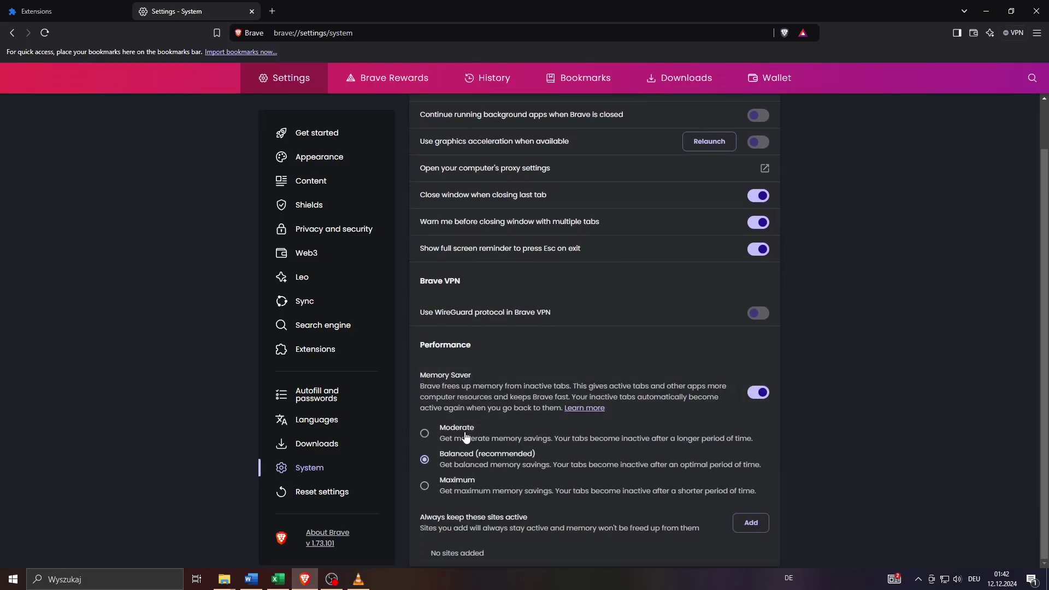